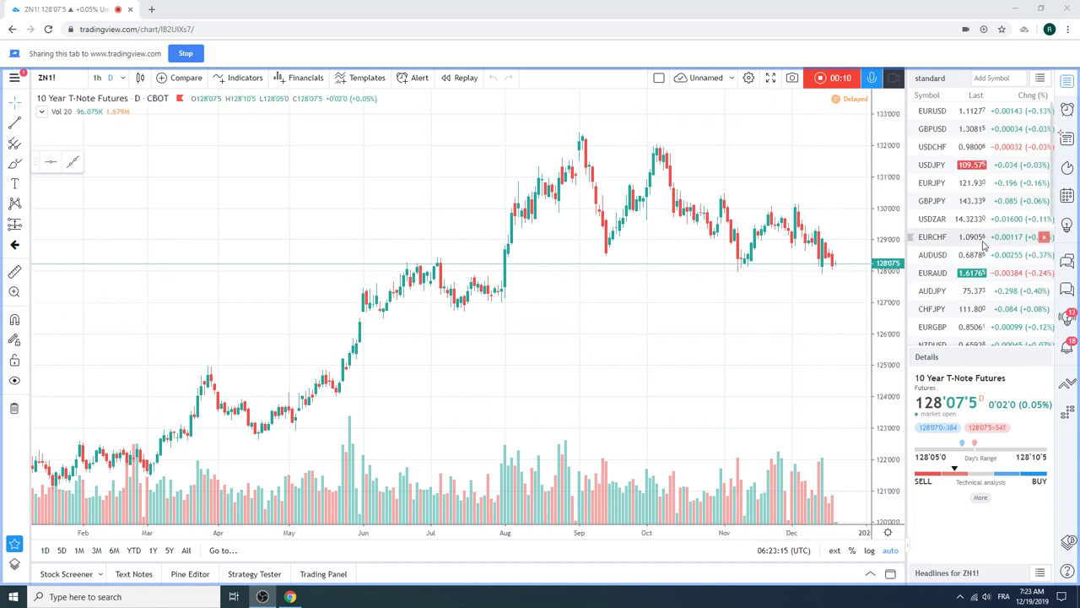
# Load the USDJPY daily candlestick chart from the watchlist.
pyautogui.click(941, 167)
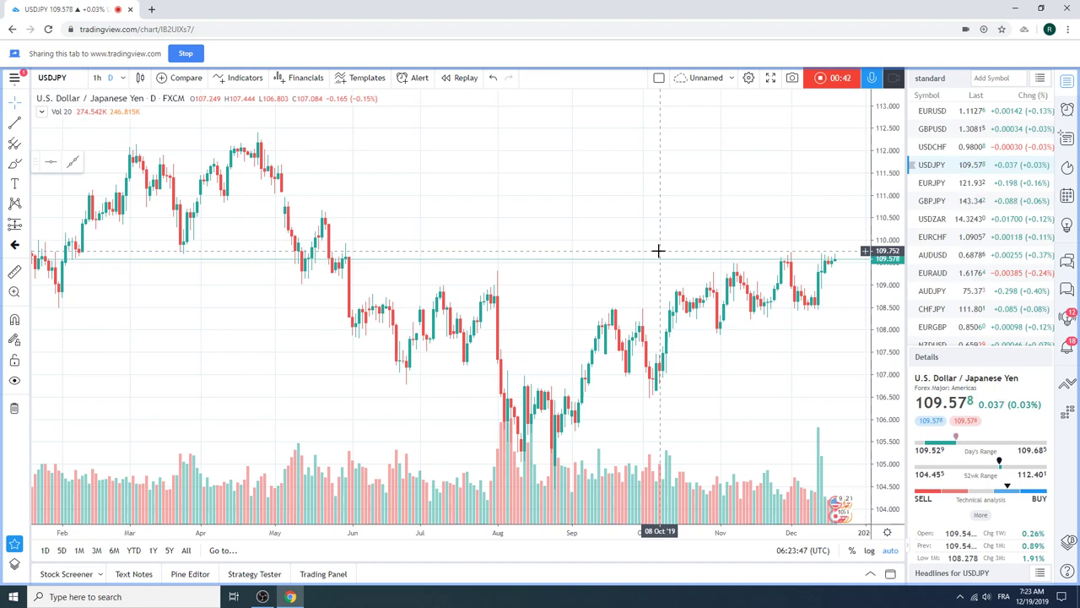
# Chart US10Y daily, then zoom out and back in over its last couple of years.
pyautogui.click(73, 75)
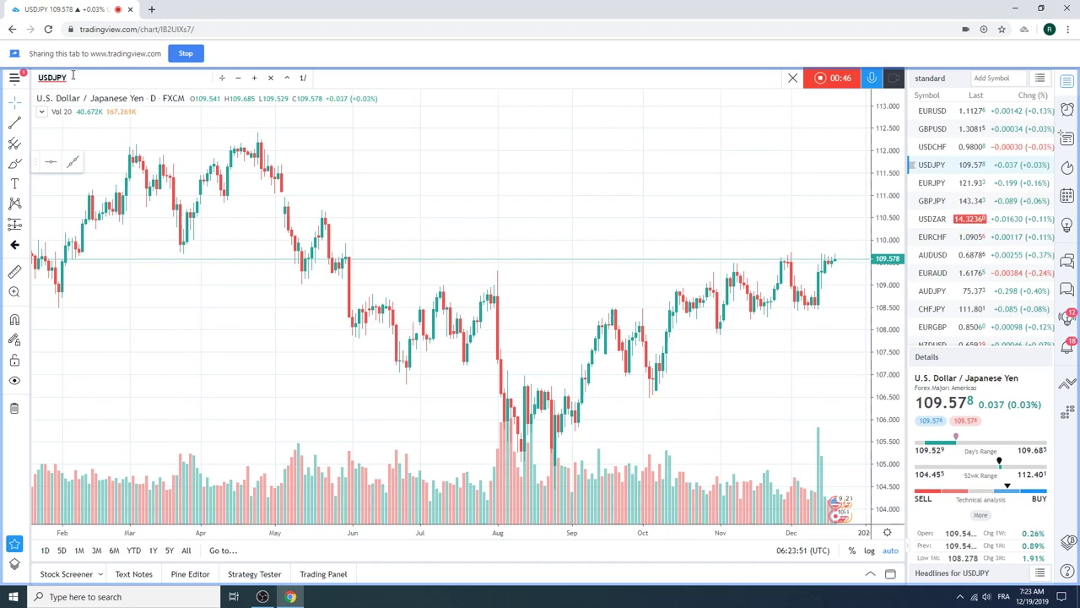
pyautogui.write('US10')
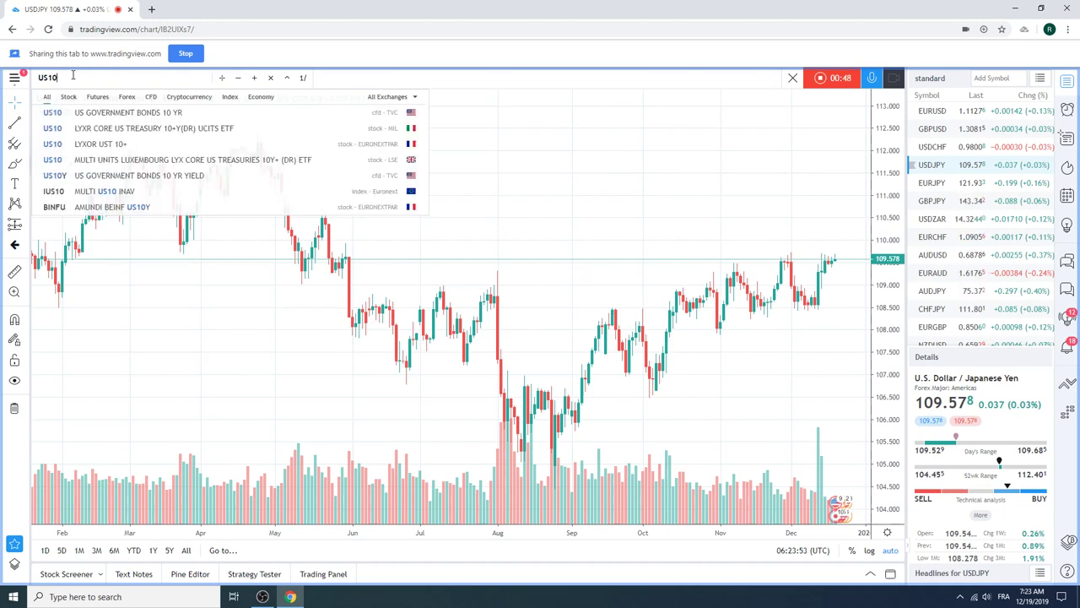
pyautogui.write('Y')
pyautogui.press('Return')
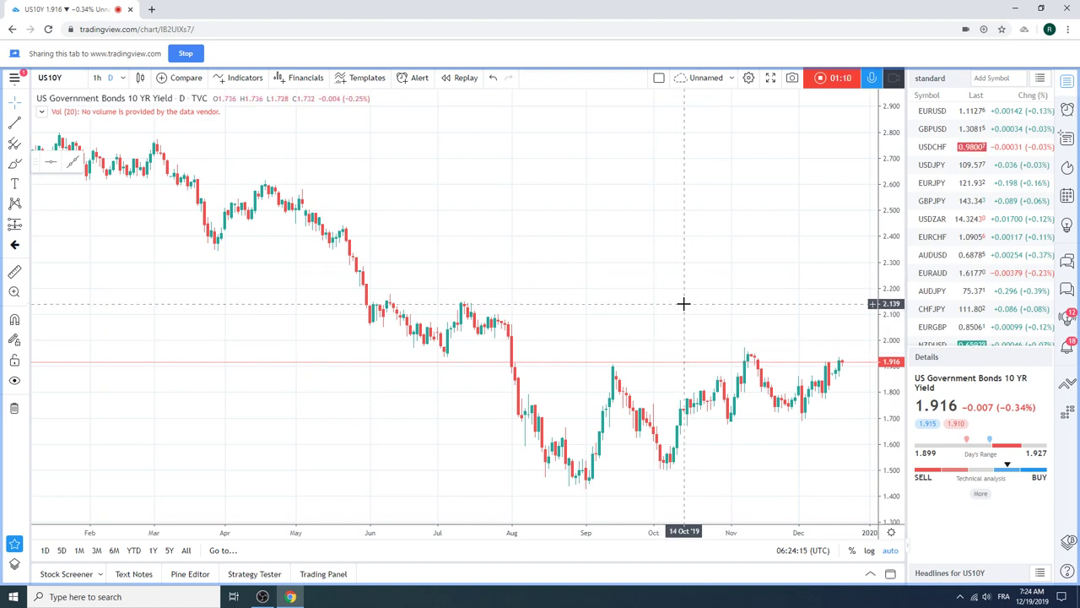
pyautogui.scroll(-4, 661, 296)
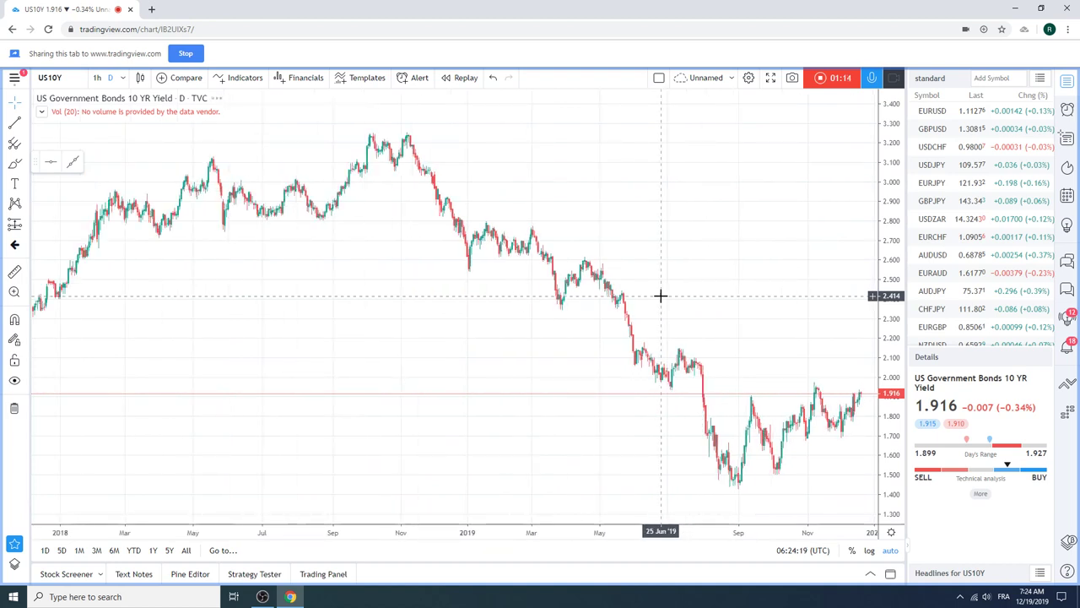
pyautogui.scroll(-3, 661, 296)
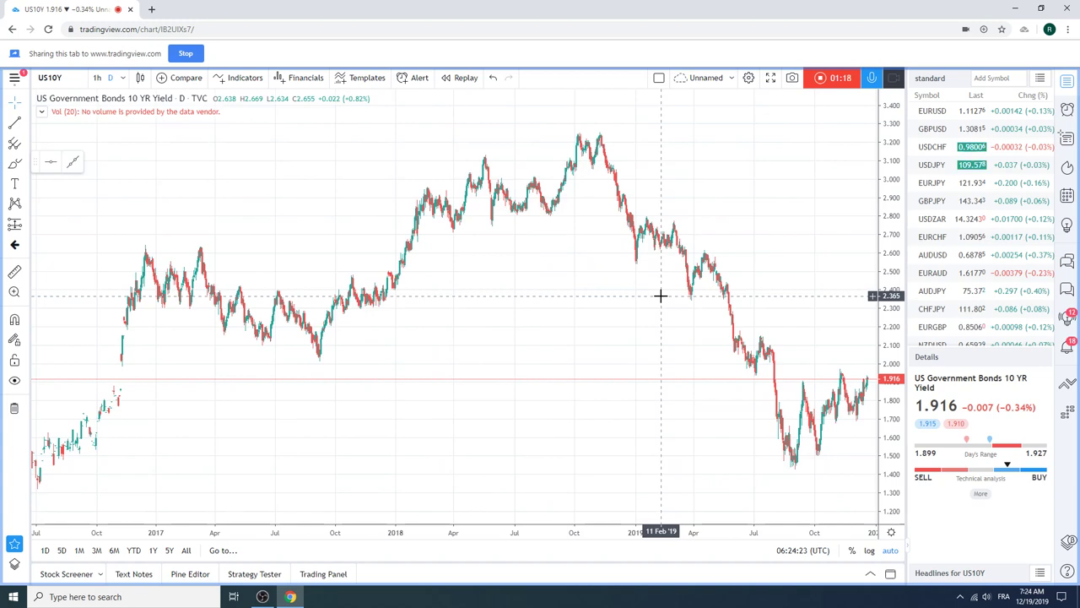
pyautogui.scroll(3, 661, 296)
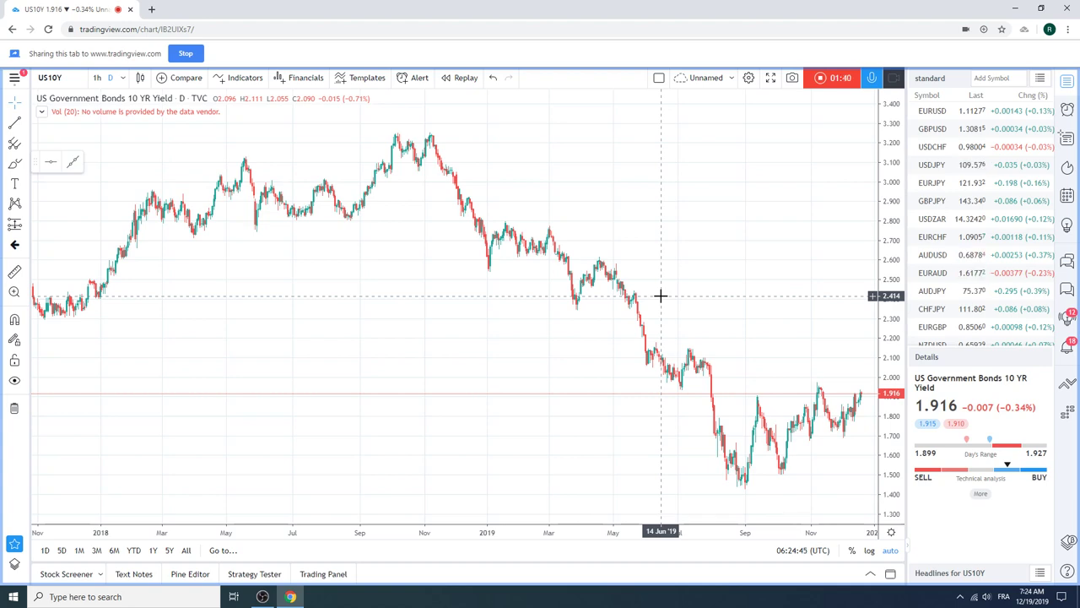
# Load EURJPY from the watchlist and adjust the visible time range of its daily chart.
pyautogui.click(934, 188)
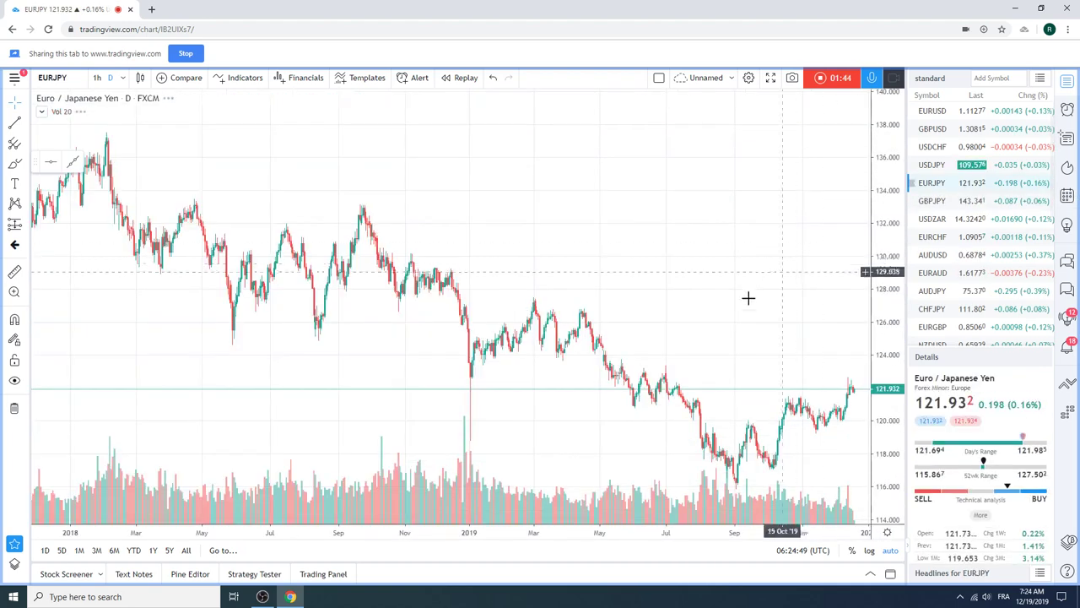
pyautogui.scroll(5, 741, 308)
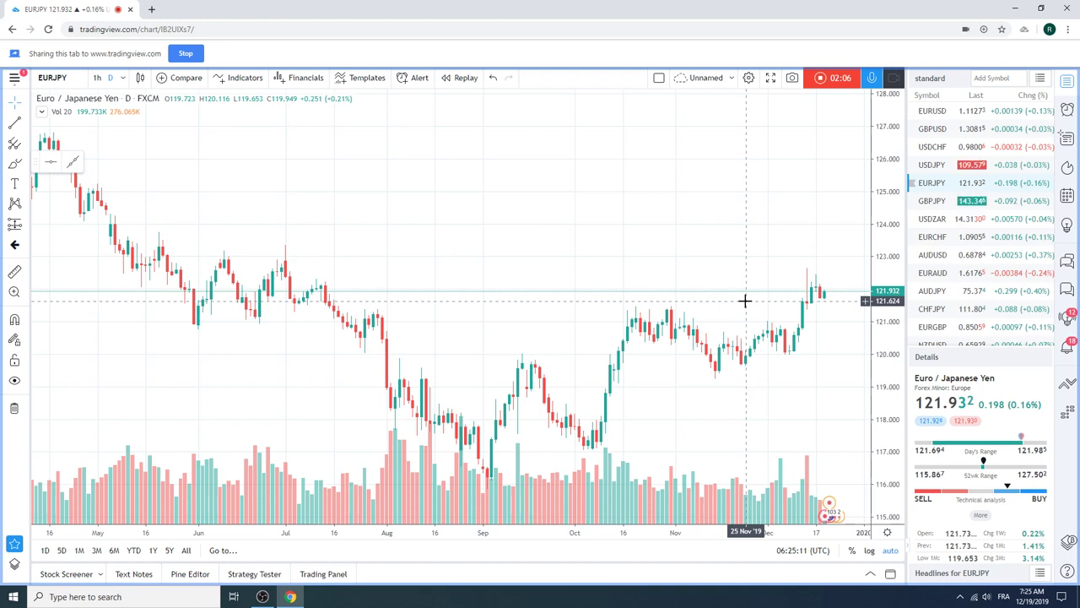
pyautogui.scroll(-1, 732, 283)
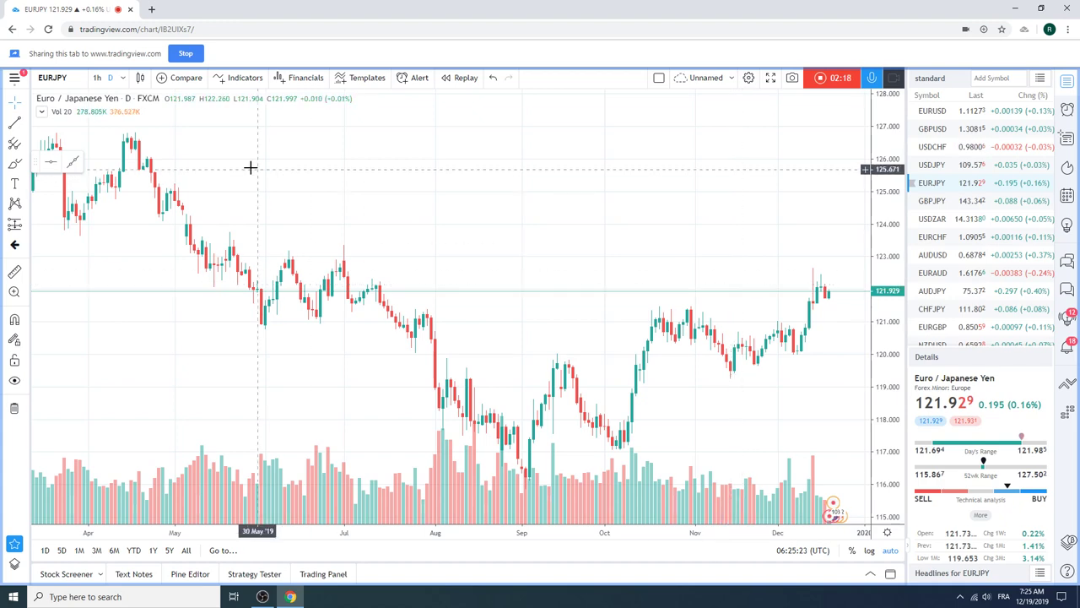
# Edit the chart symbol from EURJPY to EURSEK.
pyautogui.click(73, 78)
pyautogui.press('BackSpace')
pyautogui.press('BackSpace')
pyautogui.press('BackSpace')
pyautogui.press('BackSpace')
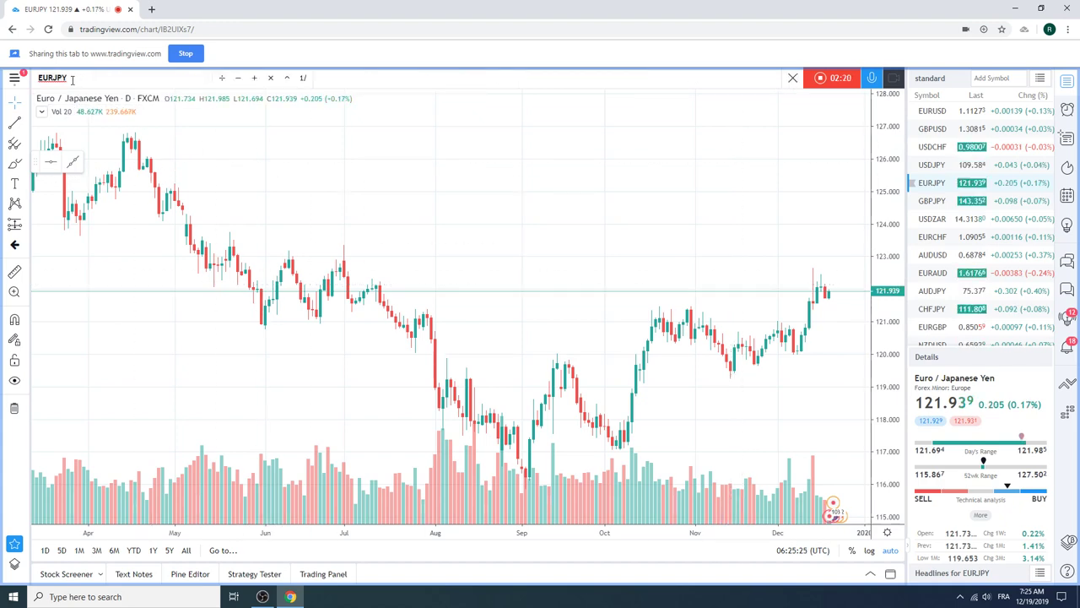
pyautogui.write('RS')
pyautogui.write('EK')
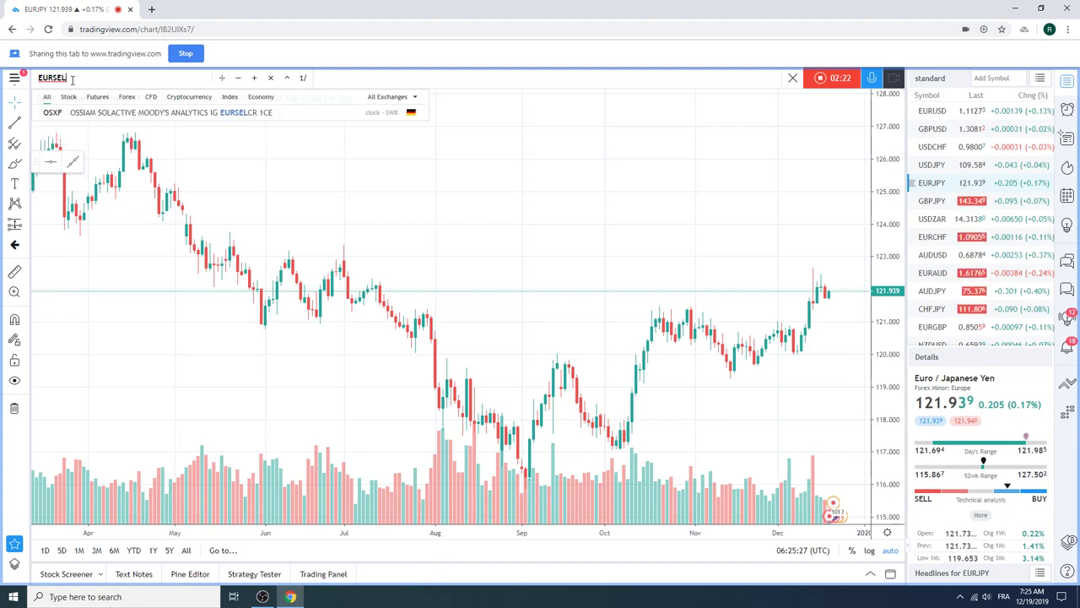
pyautogui.press('Return')
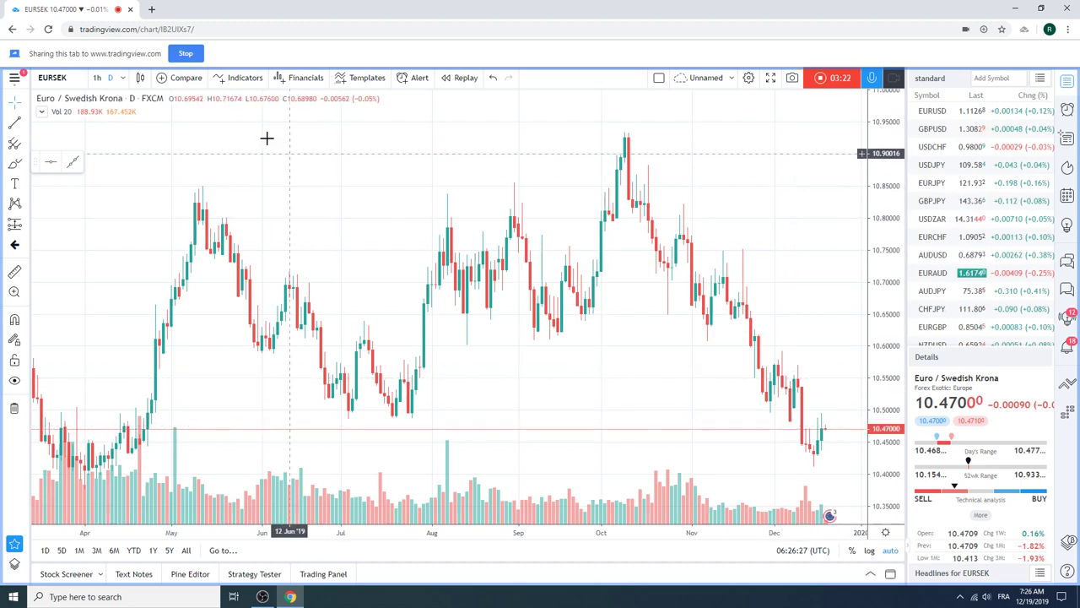
# Edit the chart symbol from EURSEK to EURNOK.
pyautogui.click(70, 80)
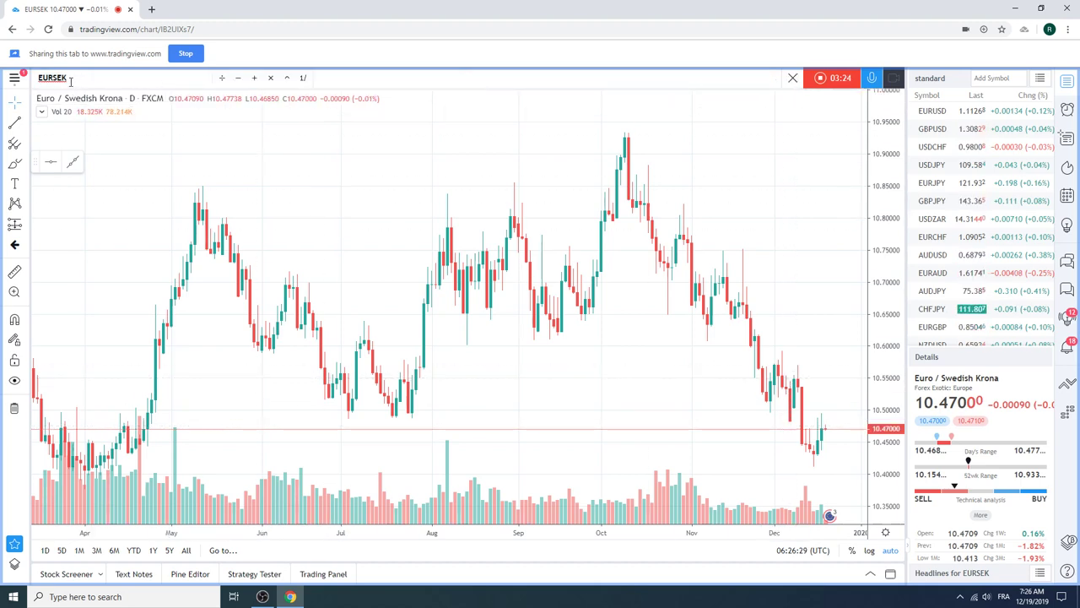
pyautogui.press('BackSpace')
pyautogui.press('BackSpace')
pyautogui.press('BackSpace')
pyautogui.press('BackSpace')
pyautogui.write('R')
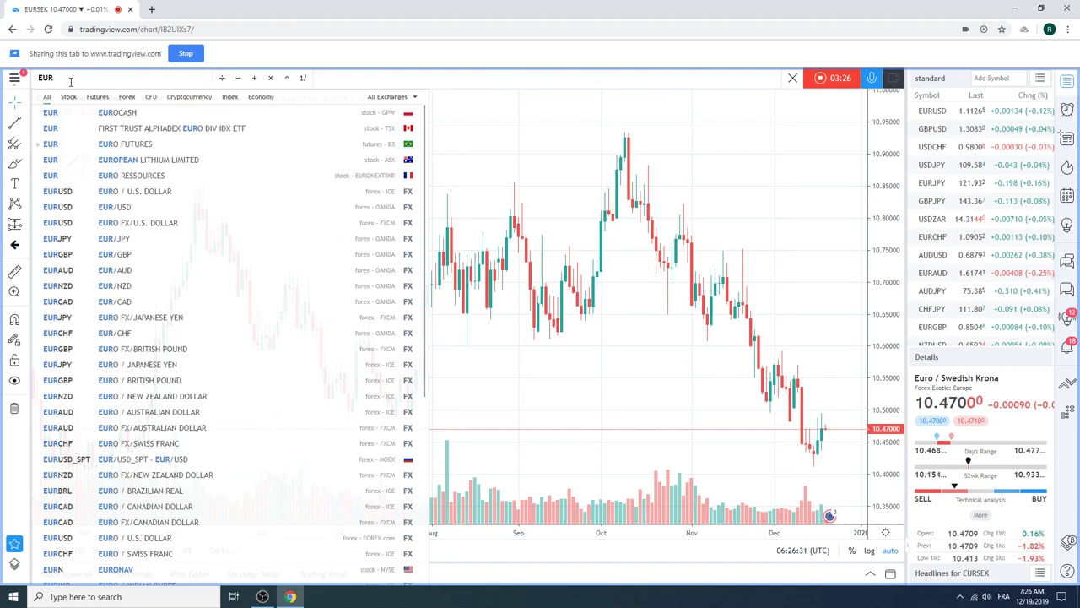
pyautogui.write('NOK')
pyautogui.press('Return')
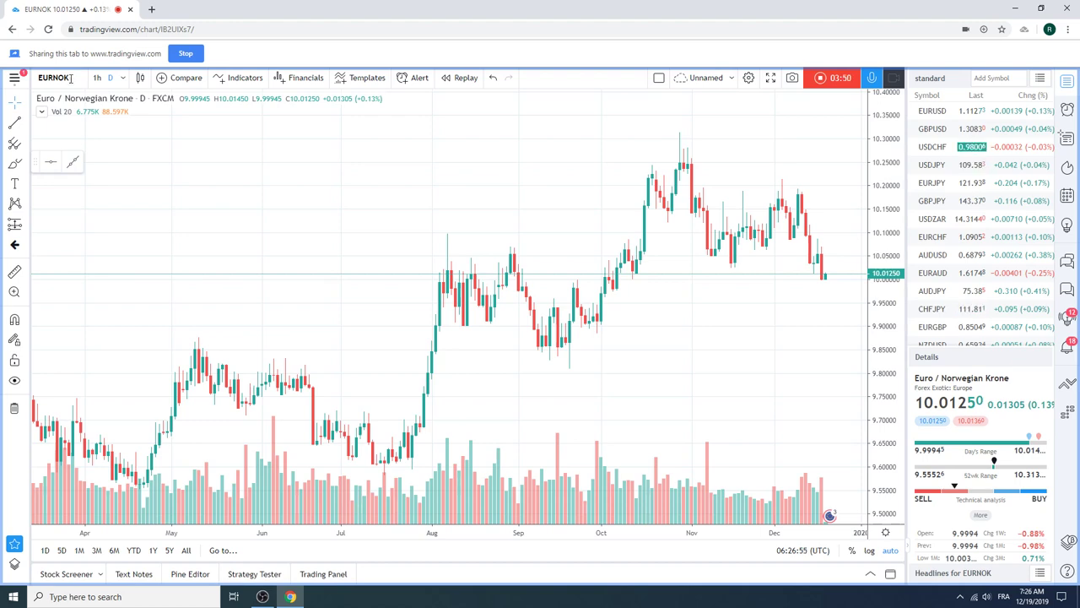
# Zoom the EURNOK daily chart to roughly October 2018 through December 2019.
pyautogui.scroll(-5, 700, 263)
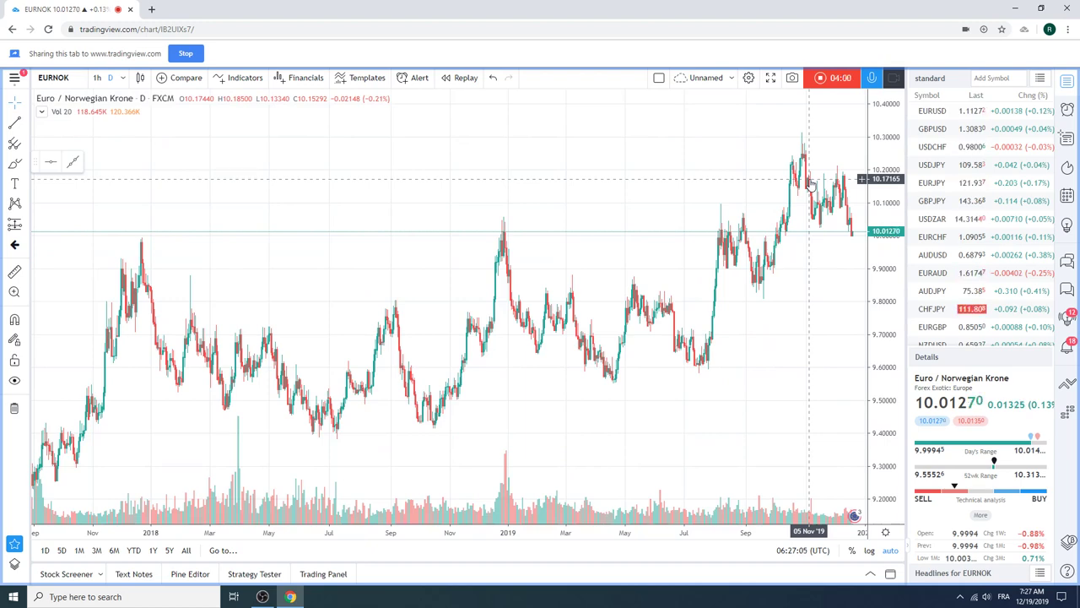
pyautogui.scroll(-3, 759, 179)
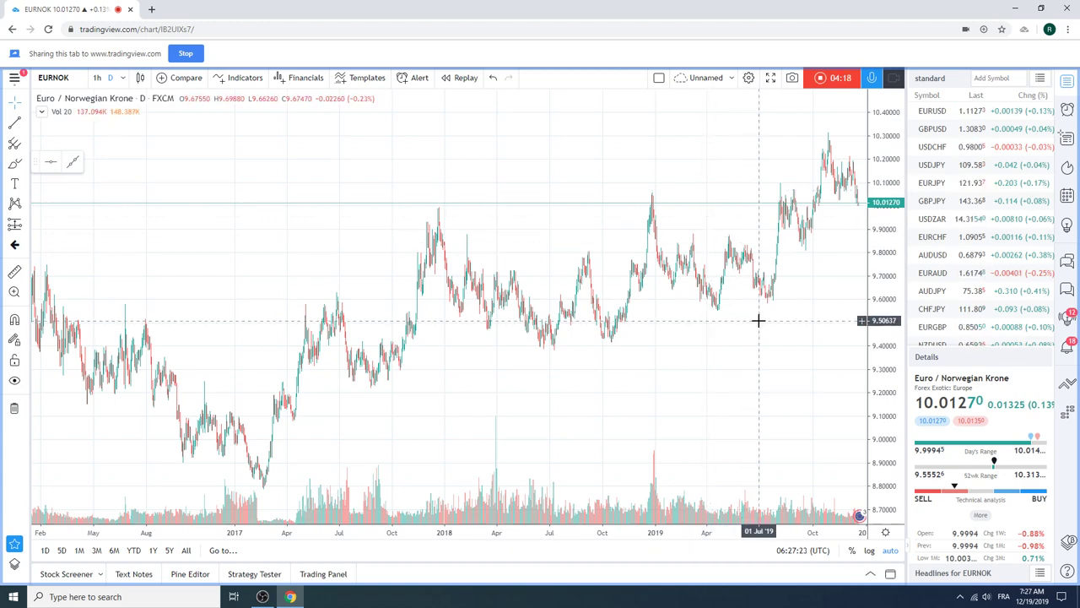
pyautogui.scroll(-3, 758, 318)
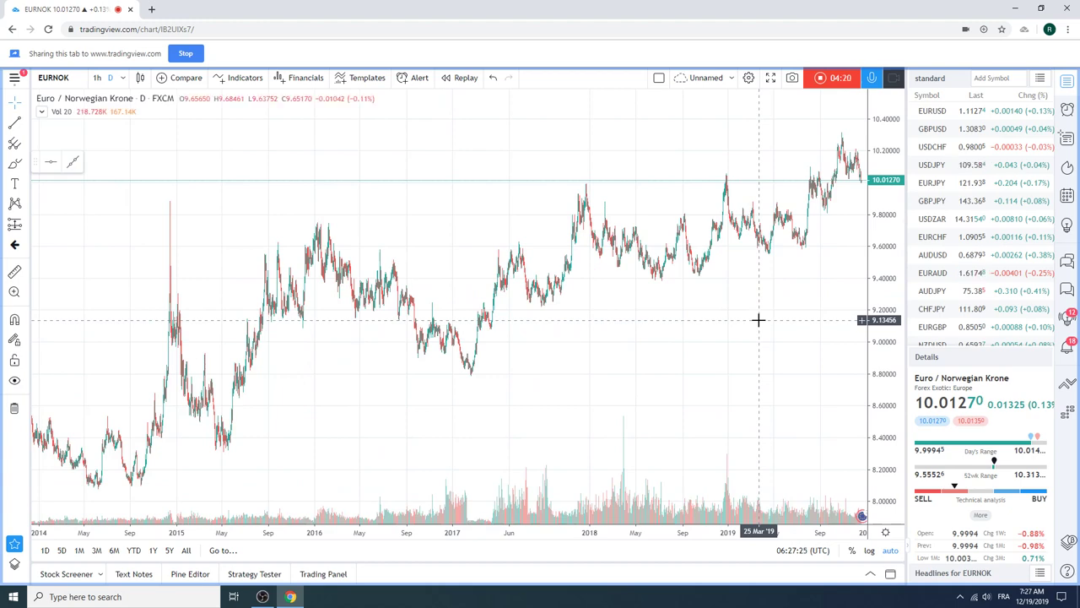
pyautogui.scroll(5, 644, 291)
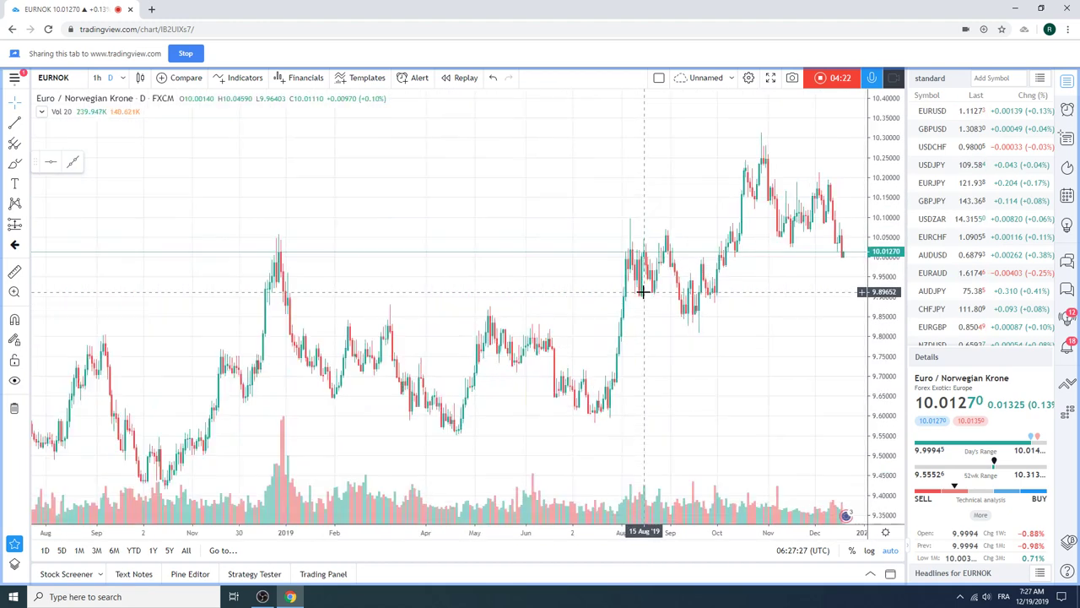
pyautogui.scroll(1, 644, 291)
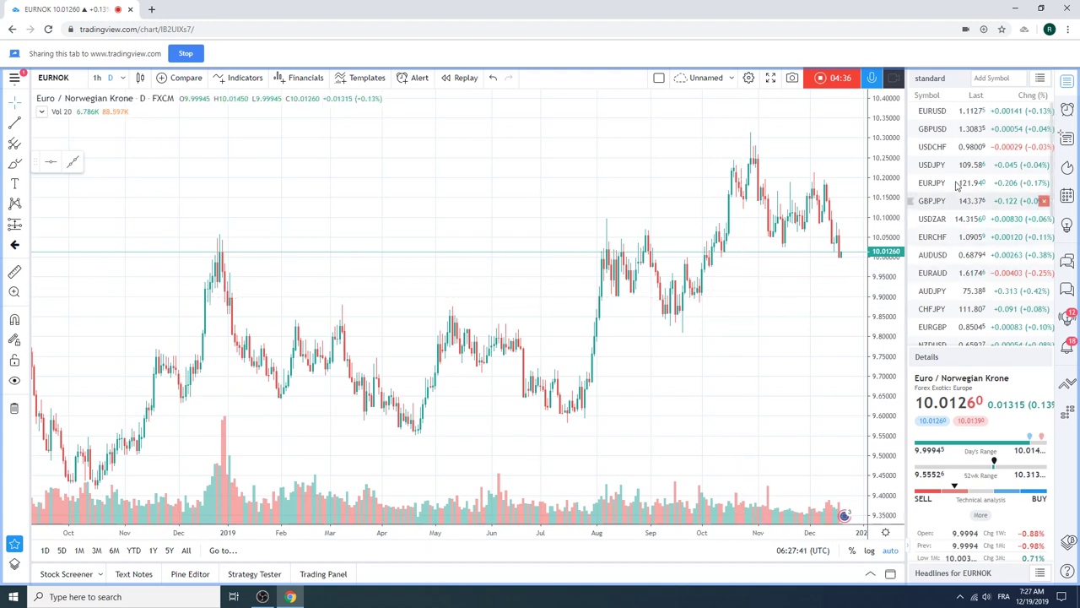
# Load GBPUSD from the watchlist and zoom its daily chart to May–December 2019.
pyautogui.click(933, 129)
pyautogui.scroll(3, 709, 253)
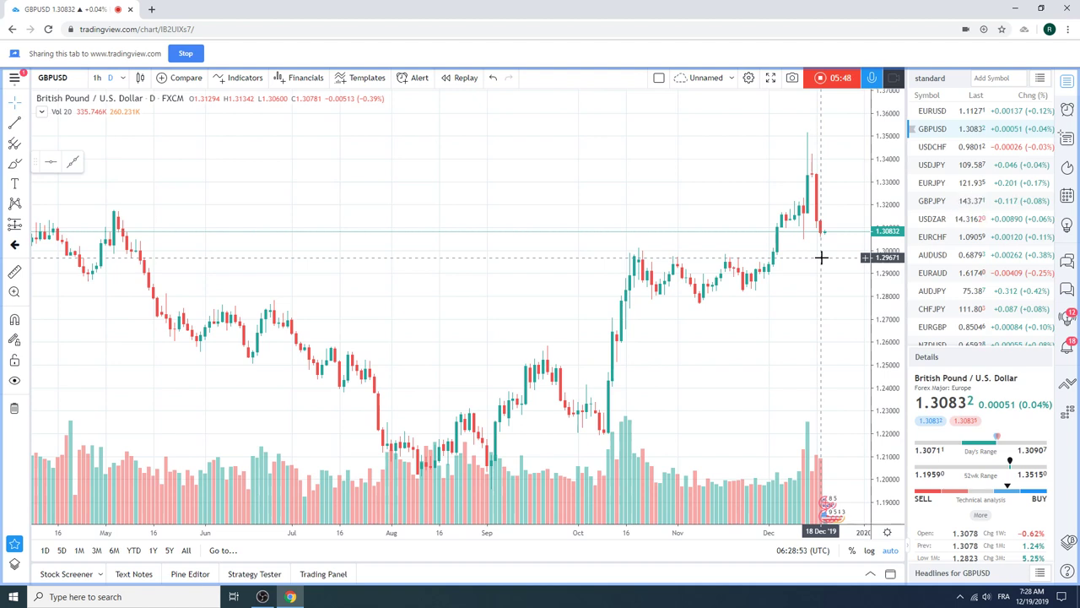
pyautogui.scroll(-3, 972, 210)
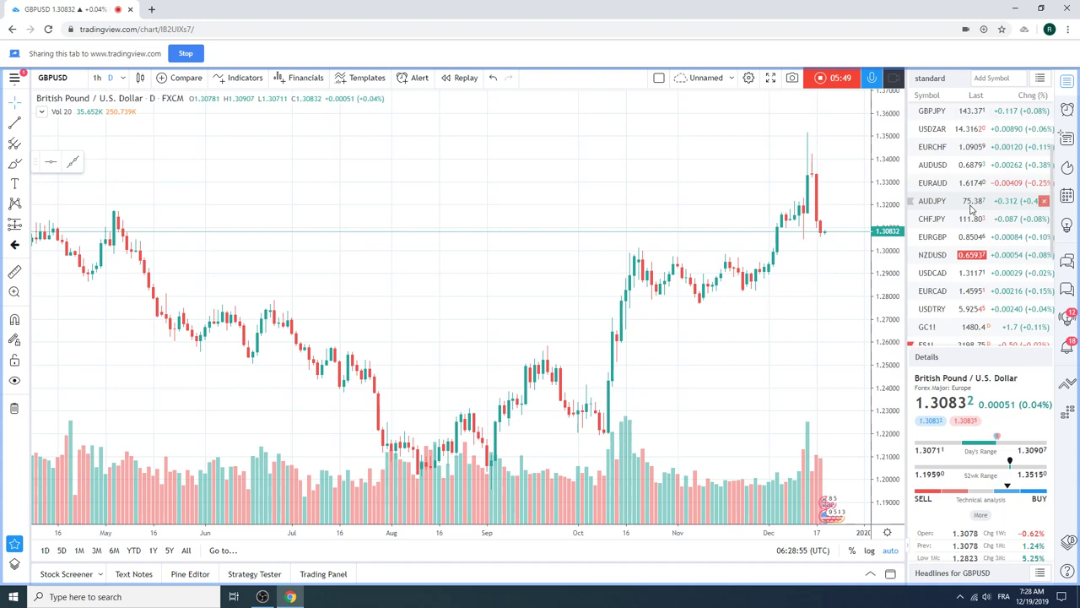
# Load USDTRY from the watchlist and zoom in slightly on its daily chart.
pyautogui.click(954, 309)
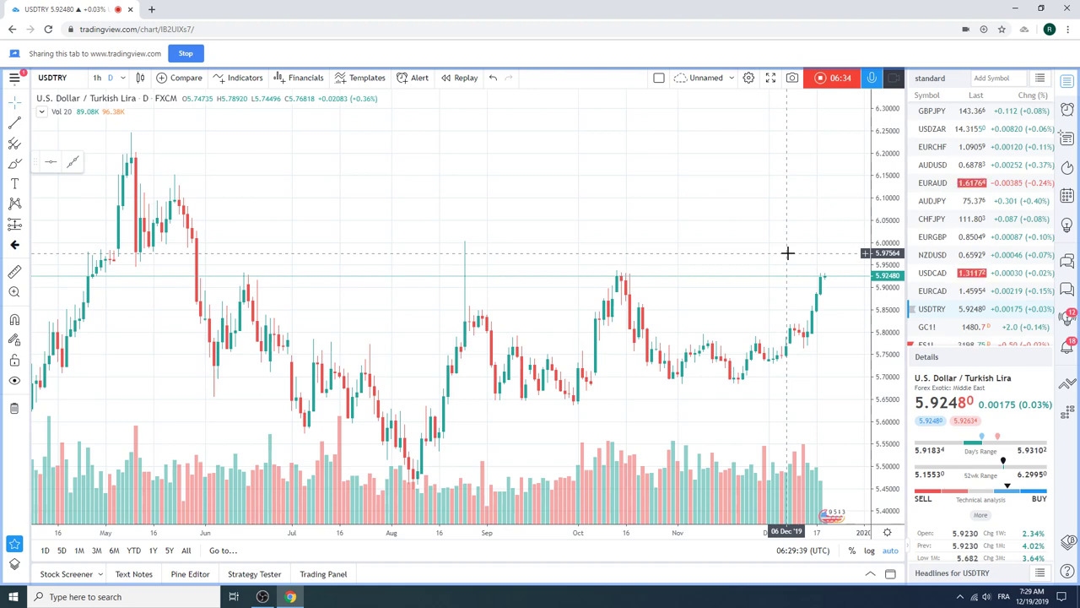
pyautogui.scroll(2, 801, 251)
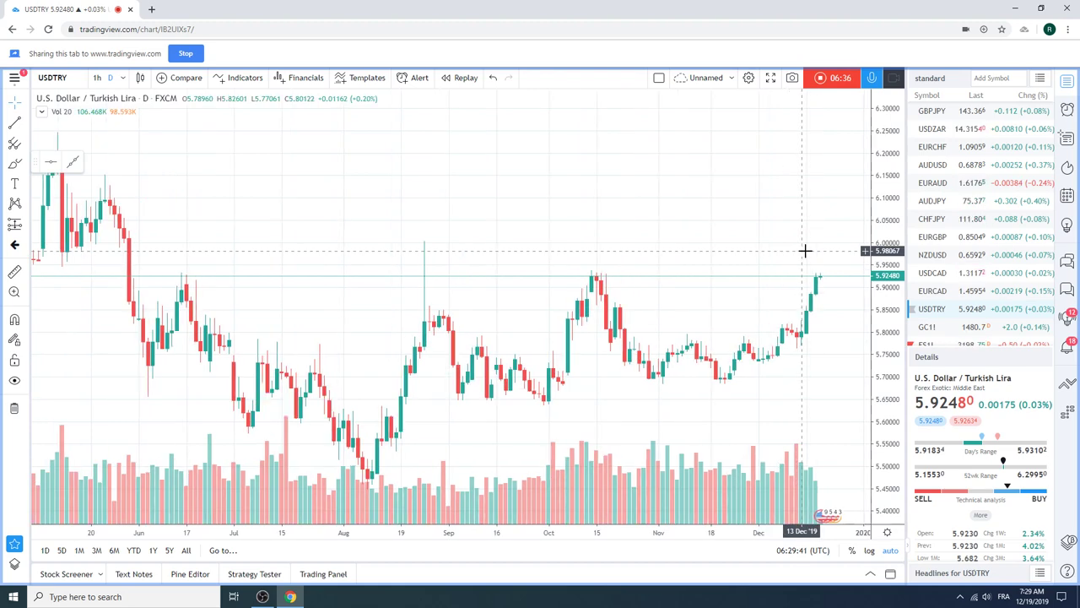
pyautogui.scroll(2, 958, 253)
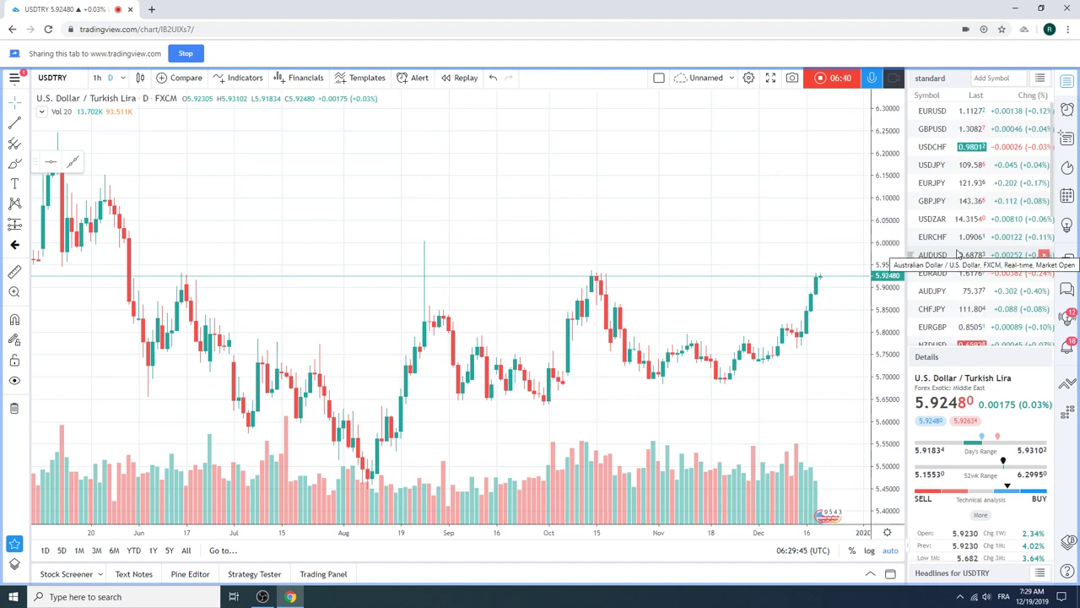
pyautogui.scroll(-1, 965, 198)
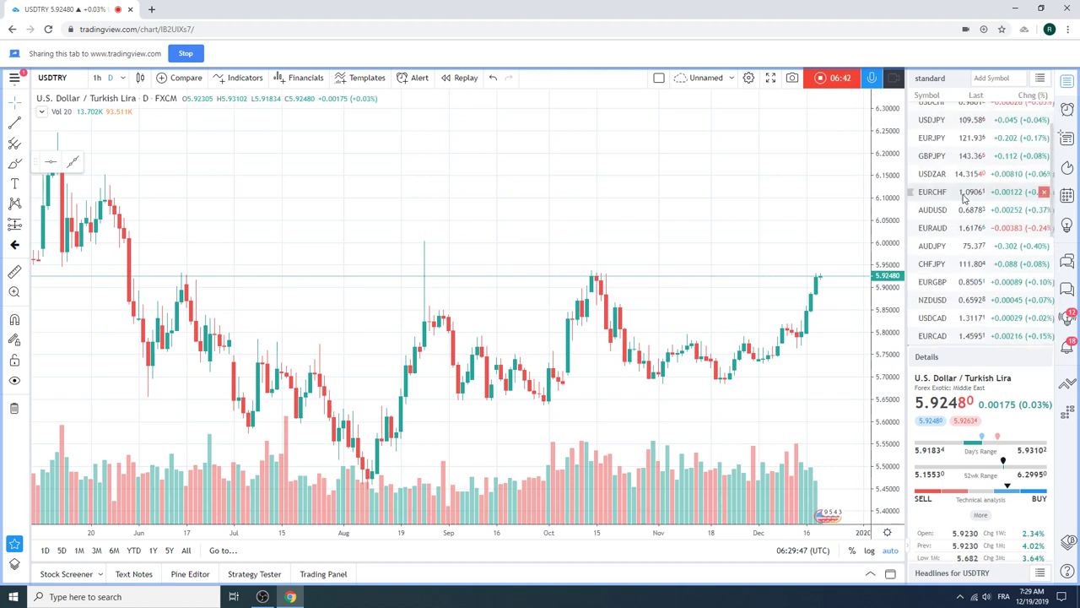
pyautogui.scroll(-1, 965, 198)
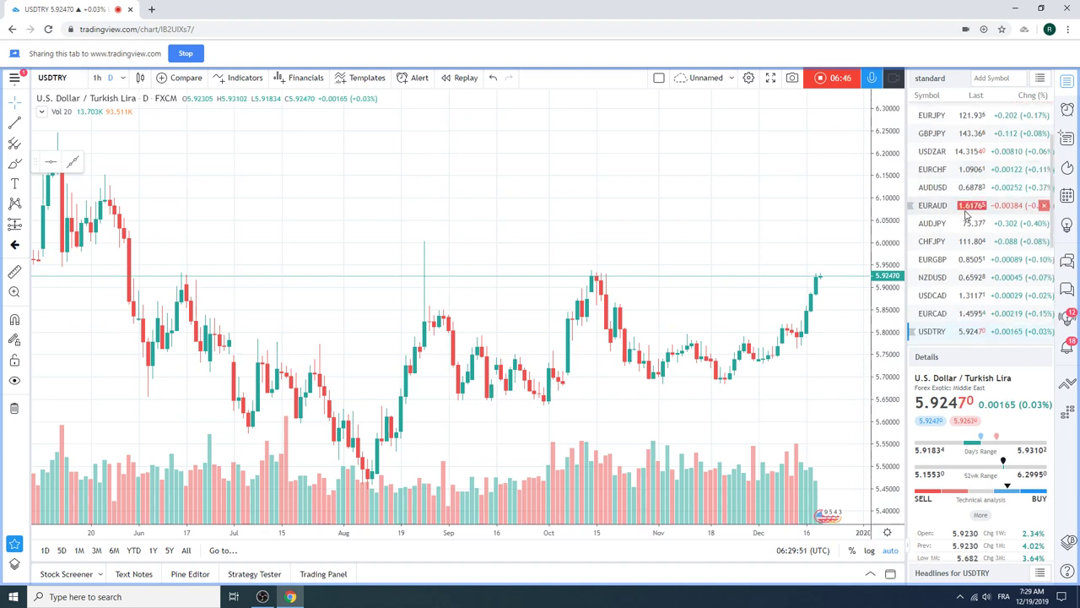
pyautogui.scroll(1, 965, 199)
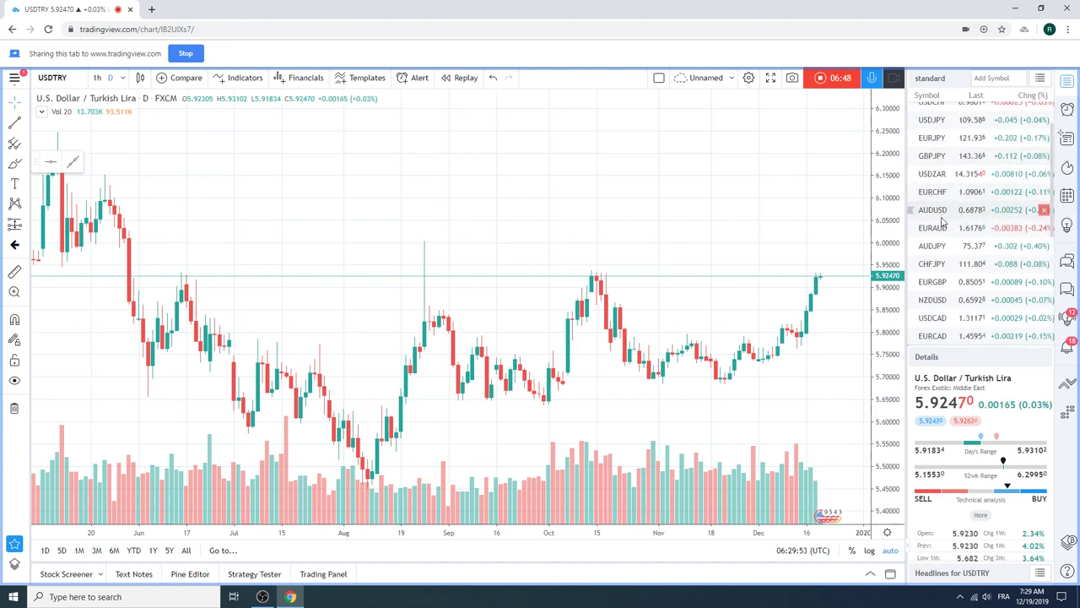
pyautogui.scroll(1, 958, 203)
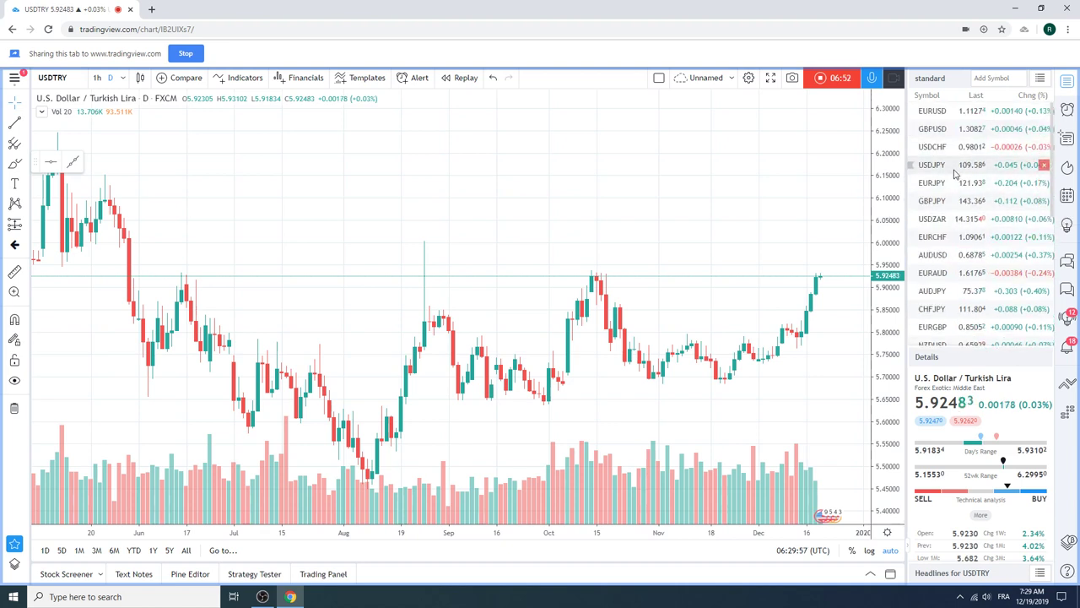
# Go from USDJPY to EURUSD and zoom its daily chart out to April–December.
pyautogui.click(954, 166)
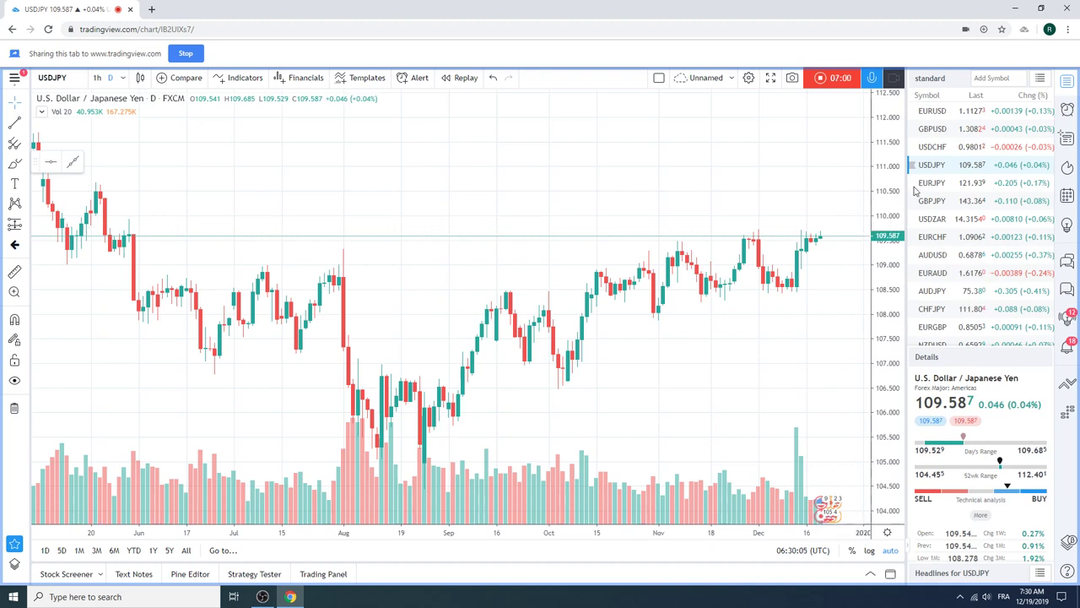
pyautogui.click(935, 114)
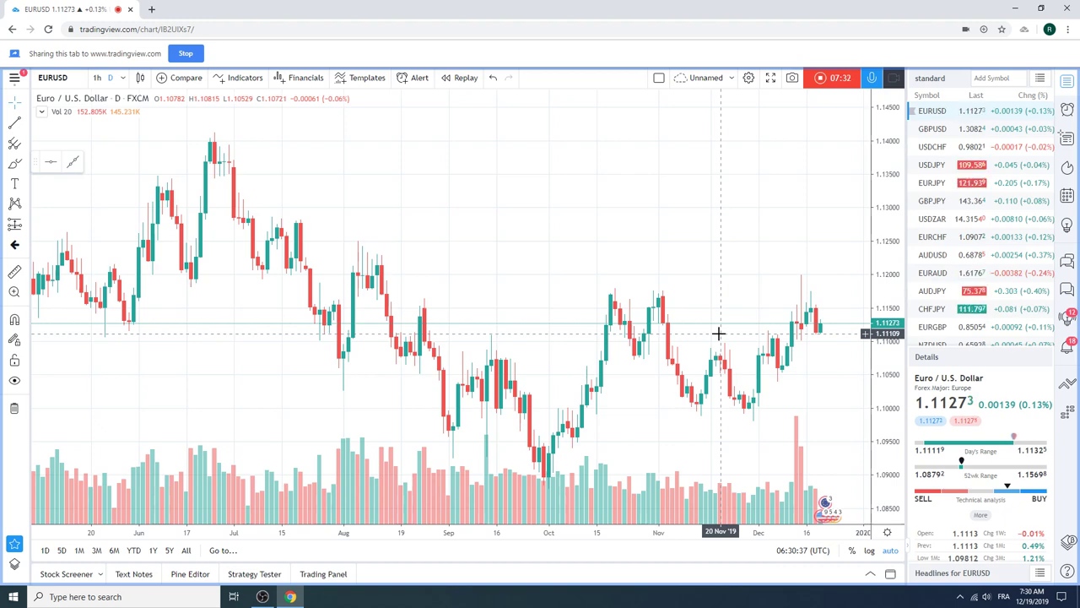
pyautogui.scroll(-1, 718, 333)
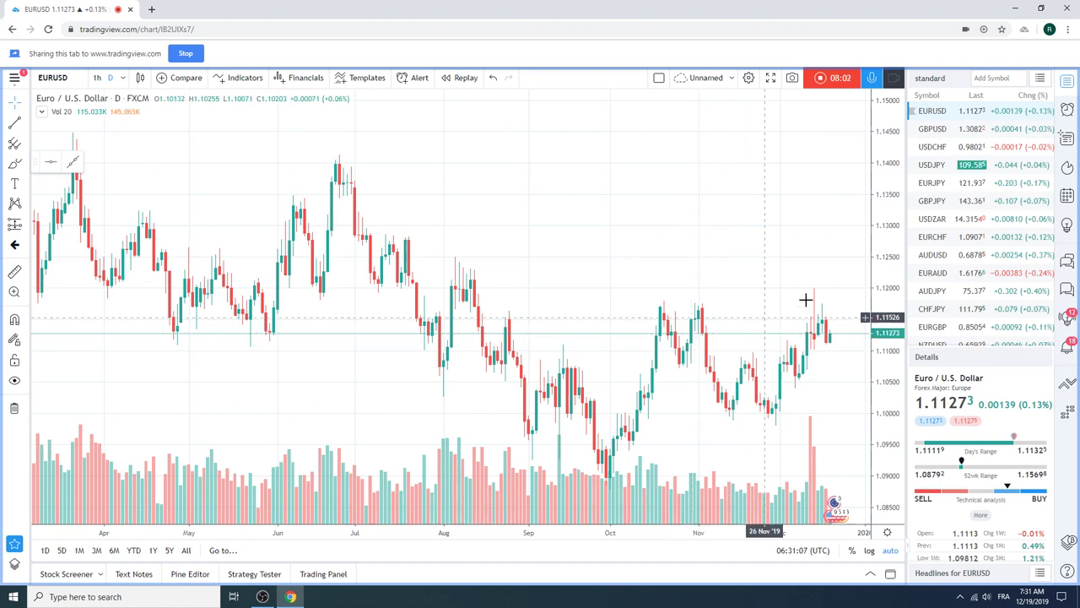
pyautogui.scroll(-1, 984, 236)
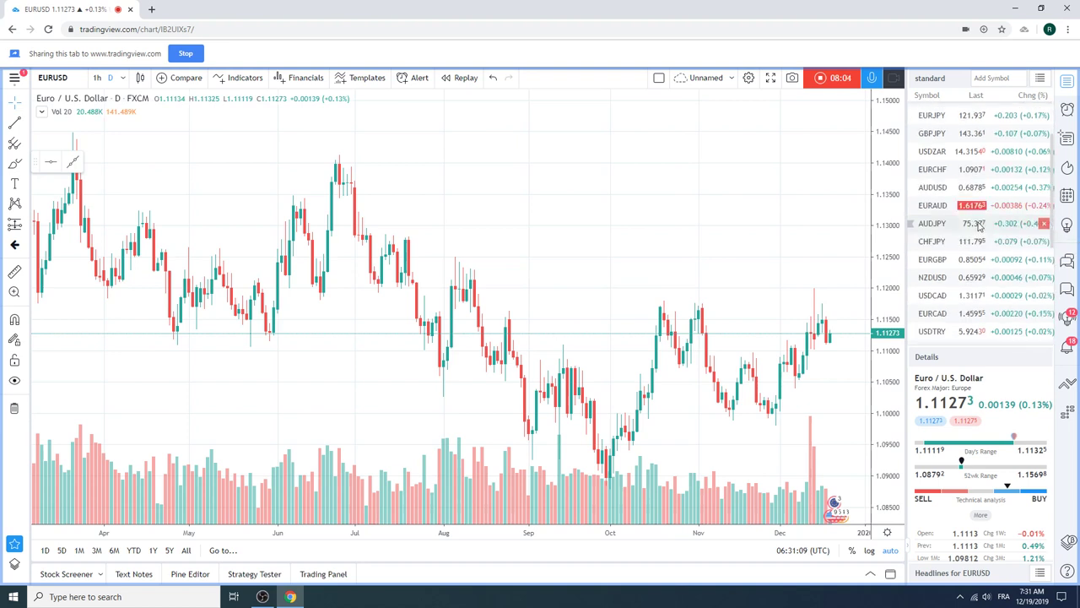
pyautogui.scroll(-2, 983, 234)
pyautogui.scroll(-1, 979, 229)
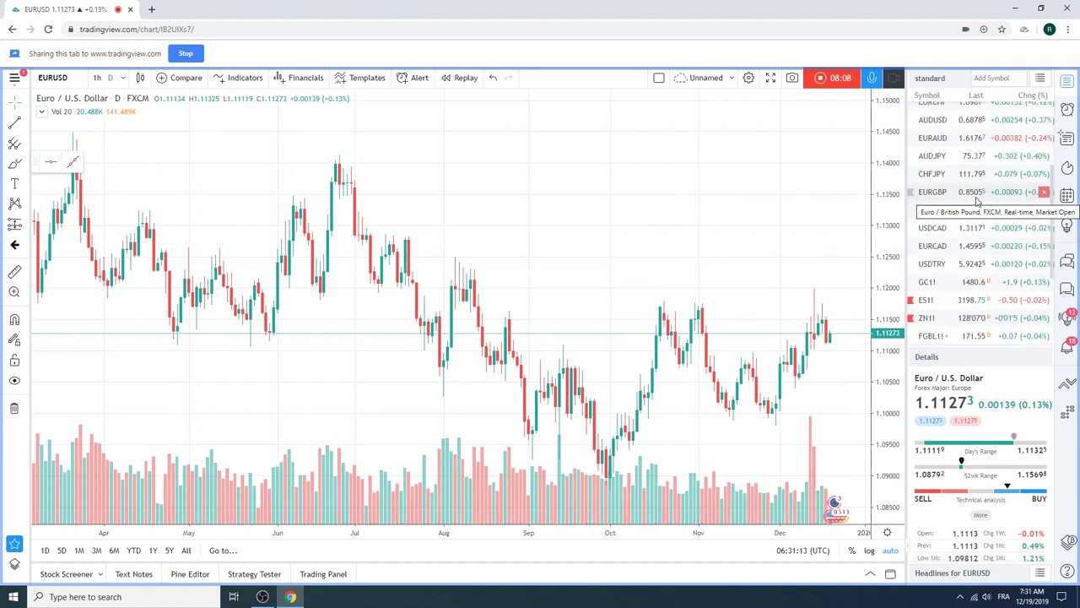
pyautogui.scroll(2, 981, 245)
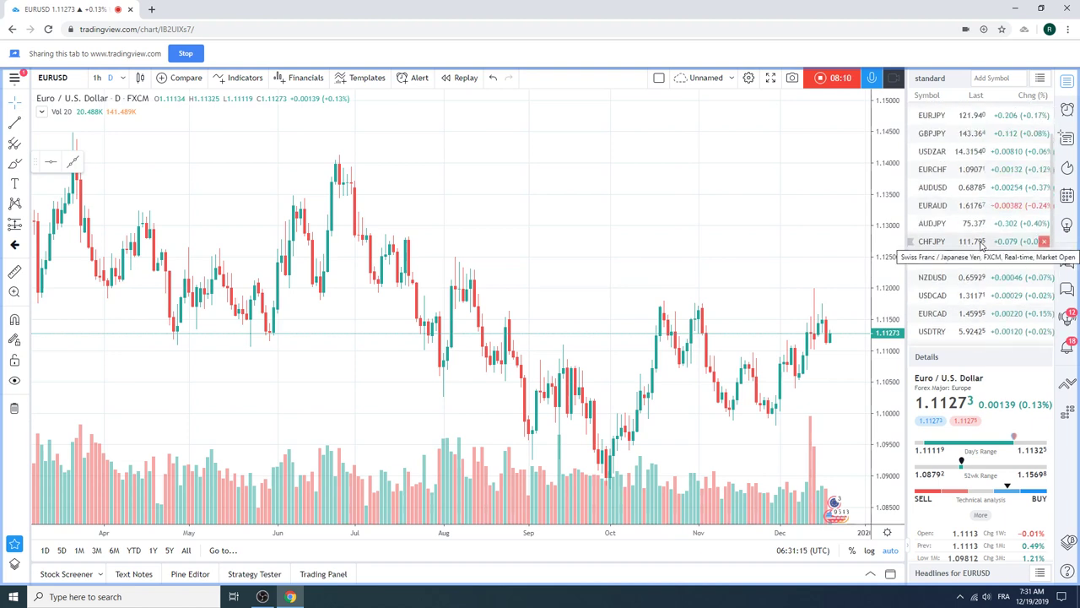